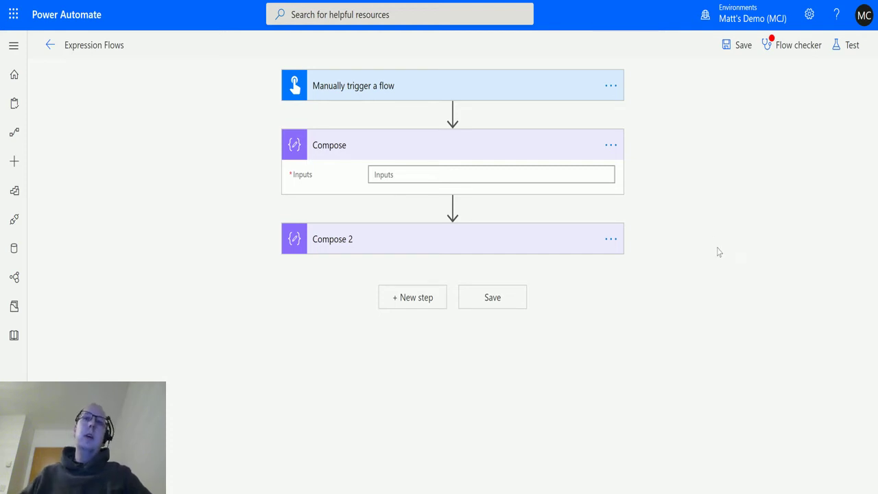
Expand the manual trigger and Compose 2, and remove the existing Outputs token from Compose 2's inputs
left_click(431, 82)
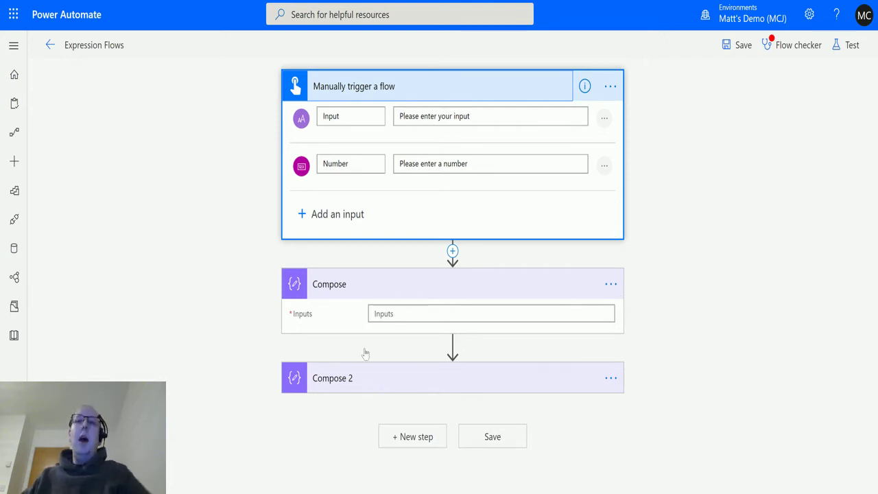
left_click(421, 377)
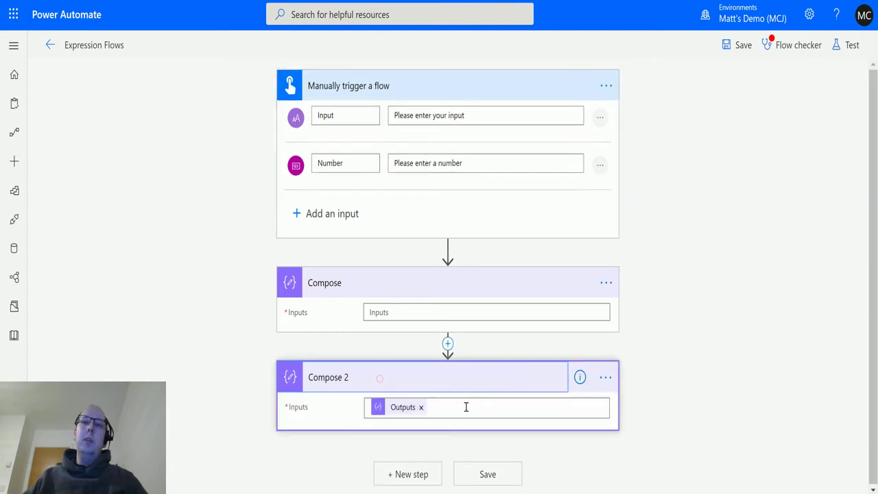
left_click(422, 407)
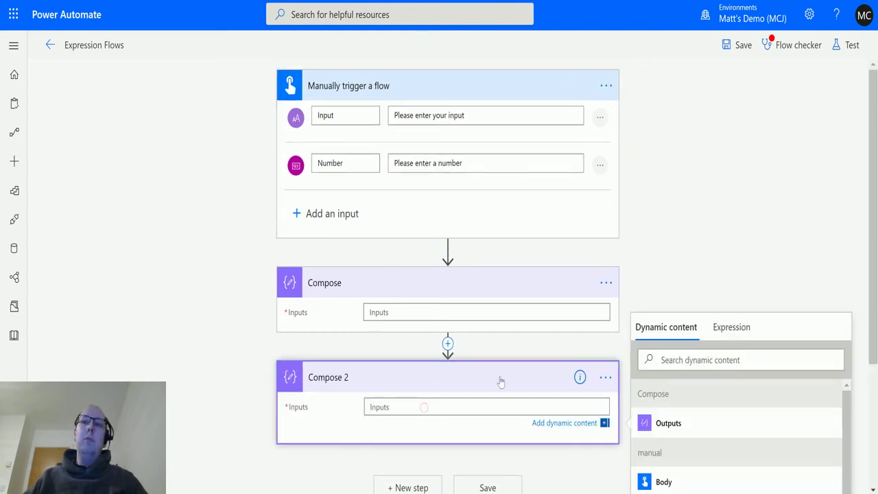
Start an expression for the Compose action's inputs using the binary function from the full list of conversion functions
left_click(410, 314)
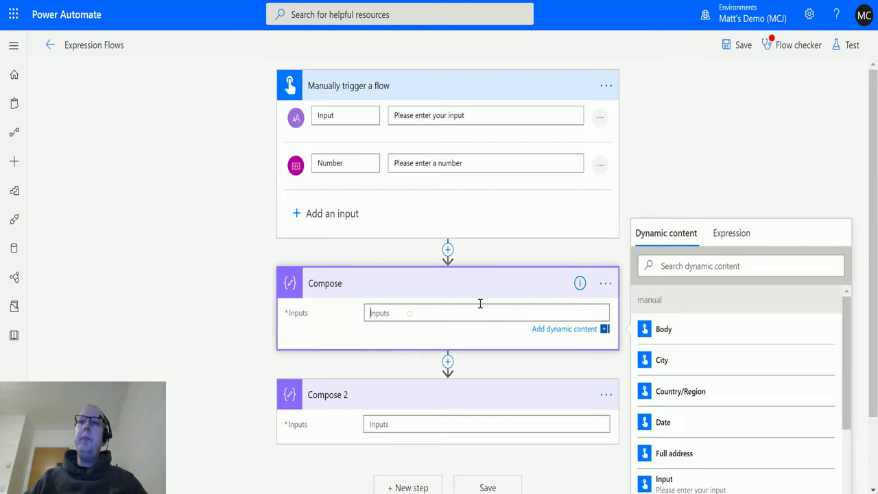
left_click(743, 235)
scroll(838, 275, "down", 2)
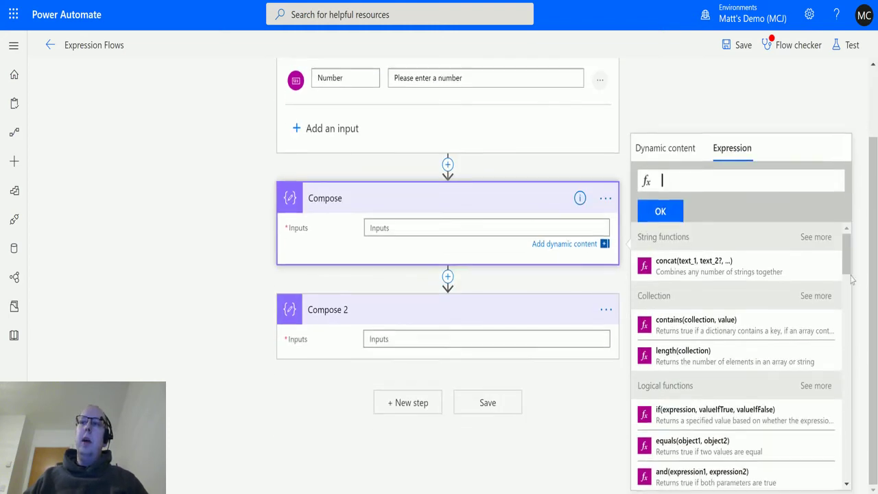
scroll(807, 363, "down", 2)
scroll(789, 362, "down", 3)
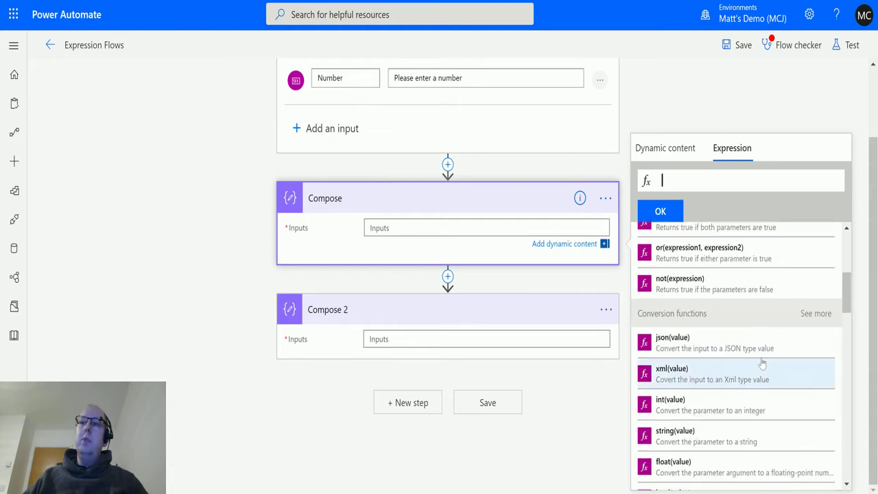
left_click(815, 293)
scroll(760, 314, "down", 1)
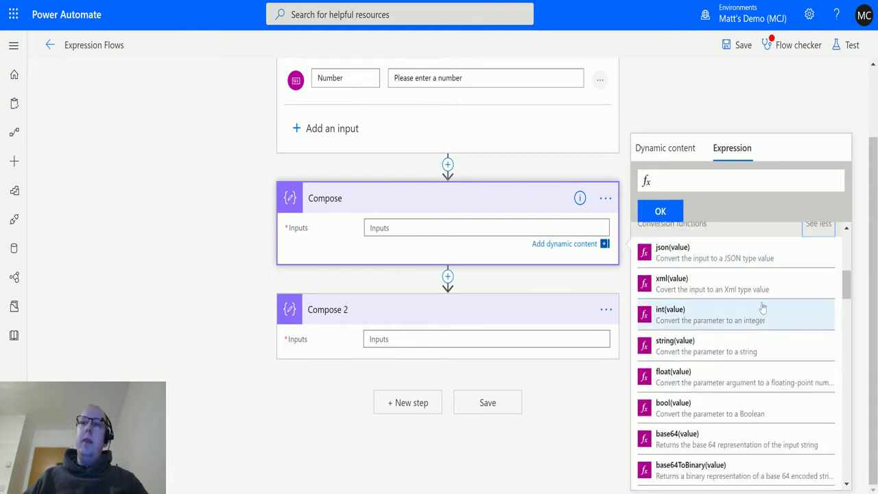
scroll(760, 309, "down", 2)
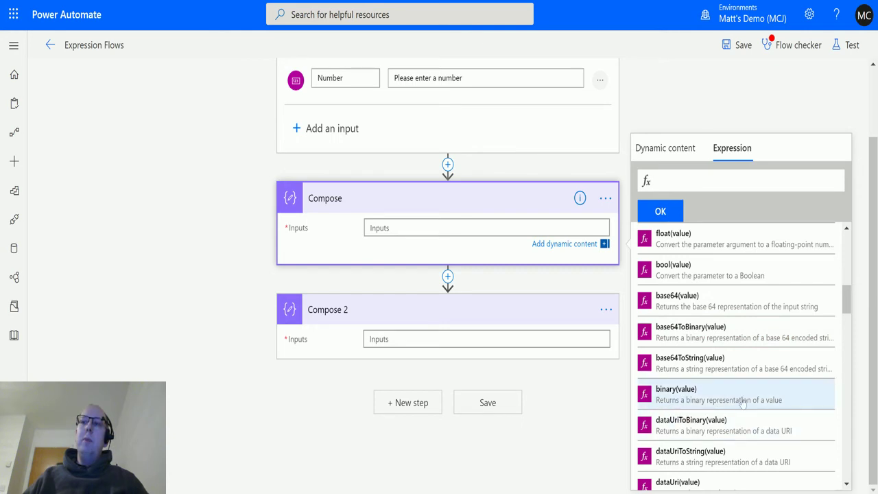
left_click(687, 399)
Pass the trigger's Input text to the binary function and add the expression to Compose
left_click(675, 150)
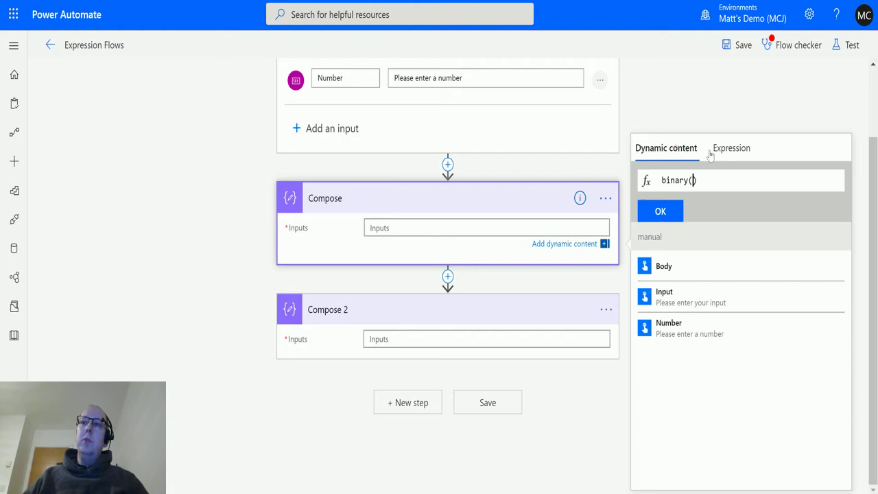
left_click(677, 306)
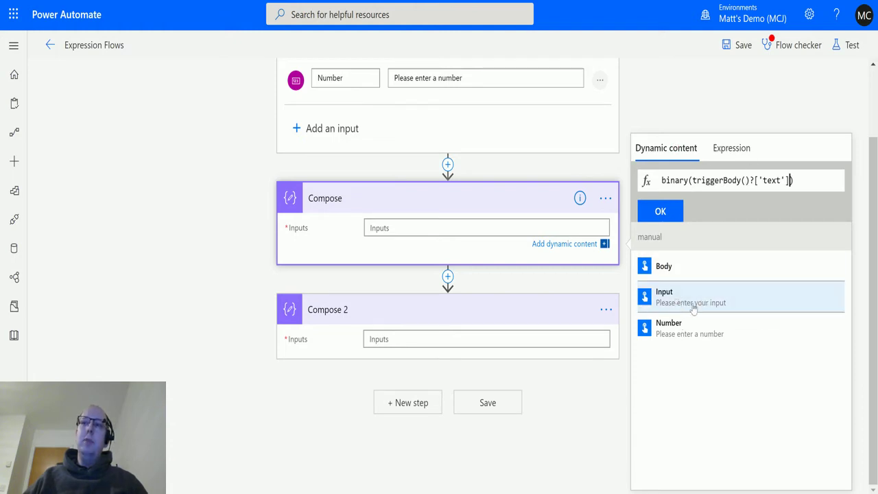
left_click(666, 214)
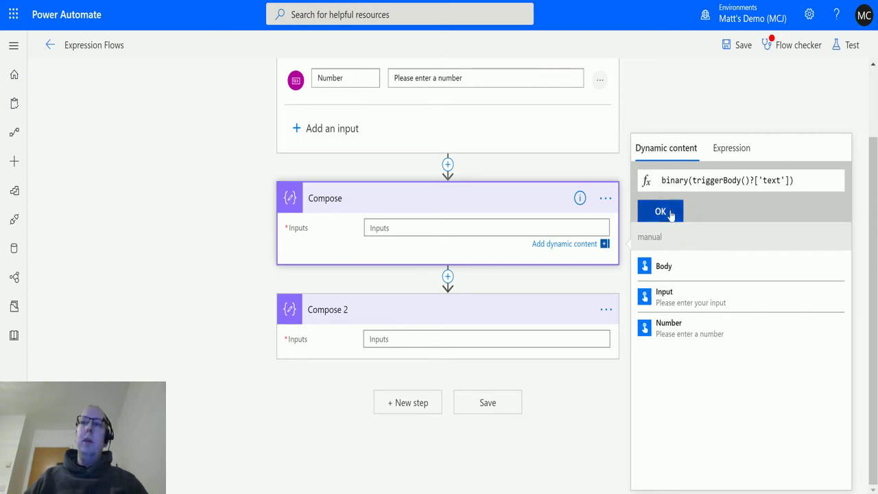
Set Compose 2's inputs to a binary expression that takes the trigger's Number value
left_click(428, 341)
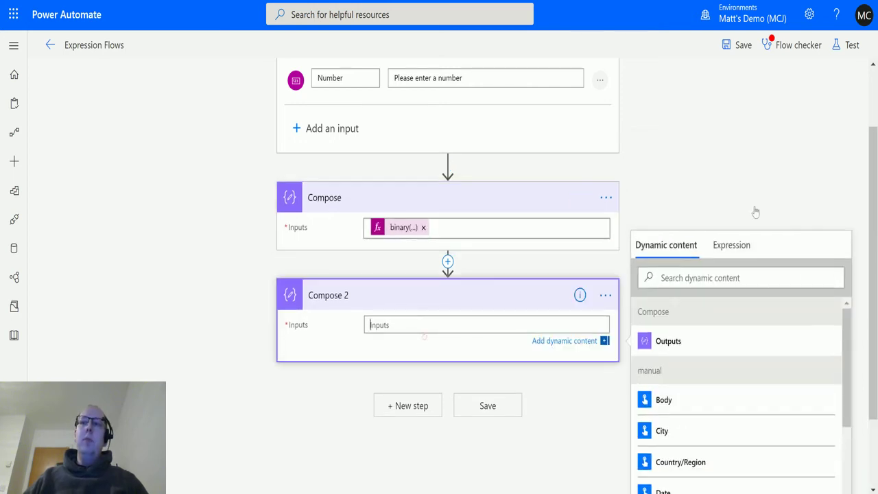
left_click(732, 260)
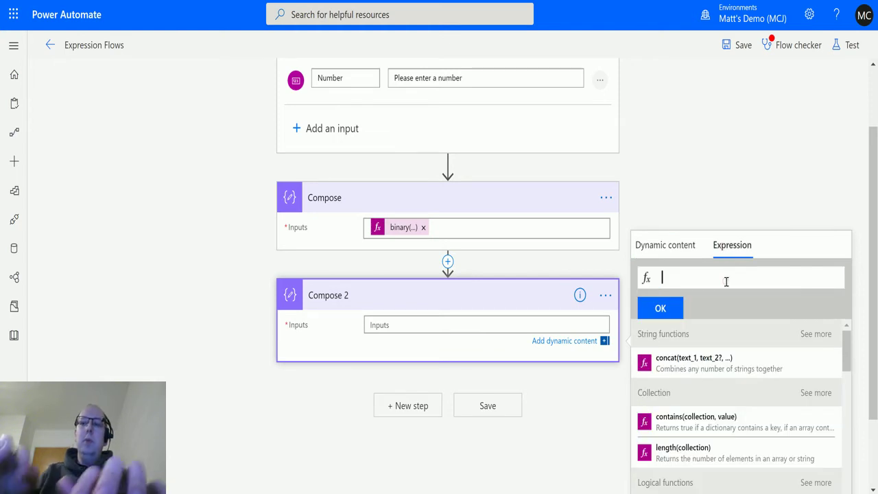
type("bina")
key("Tab")
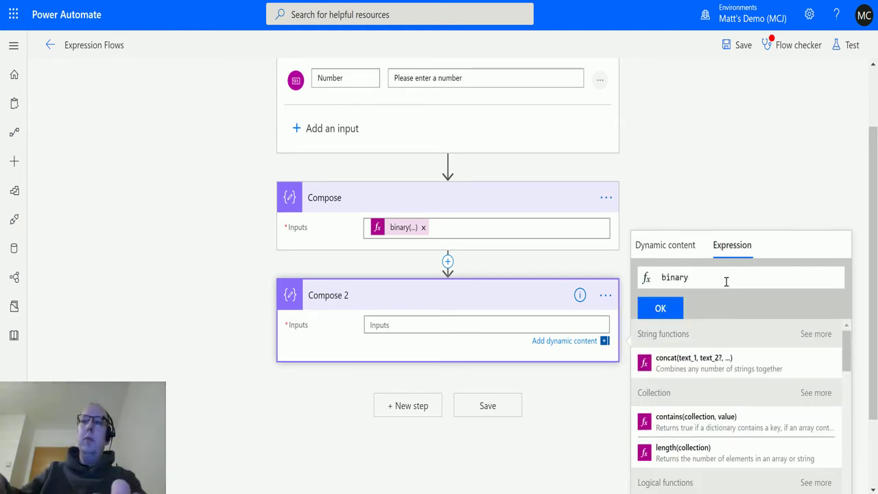
left_click(660, 247)
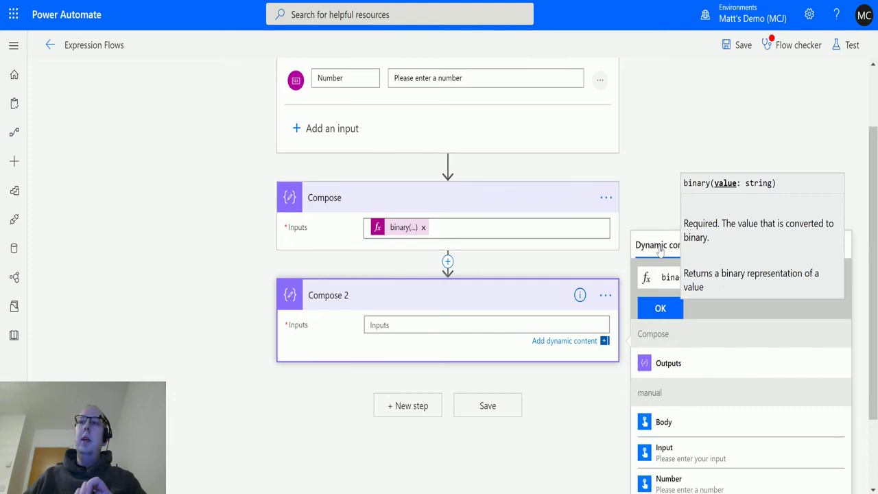
left_click(695, 479)
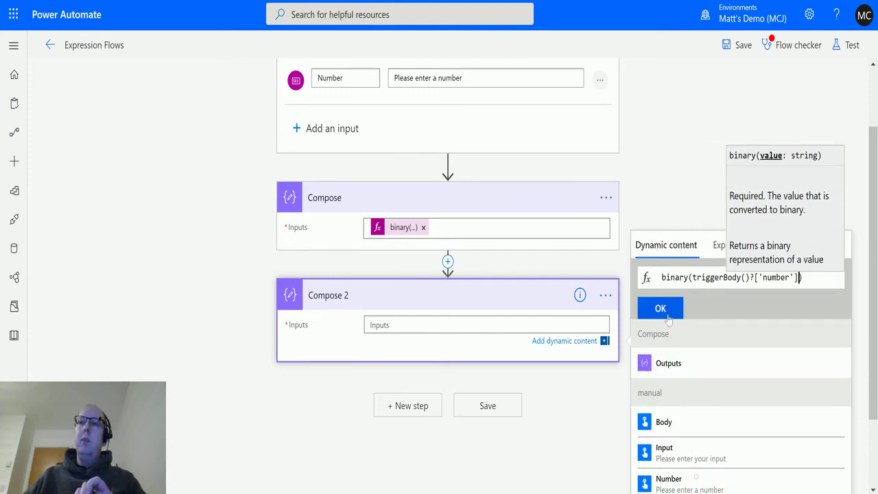
left_click(660, 308)
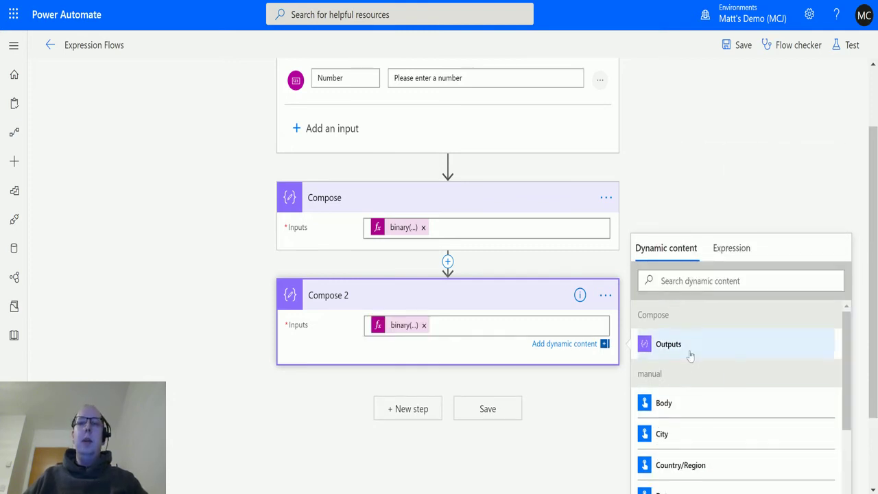
Save the flow and start a test with the trigger action performed manually
scroll(684, 285, "up", 1)
scroll(683, 285, "up", 1)
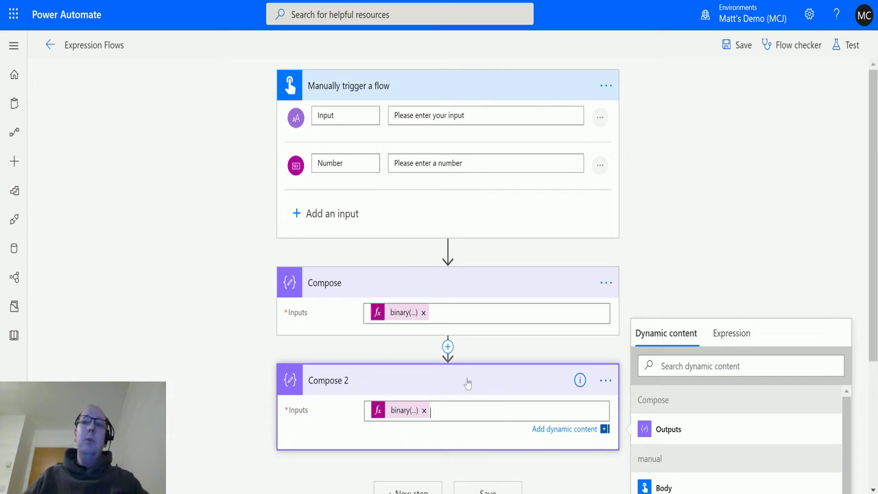
left_click(783, 124)
left_click(850, 45)
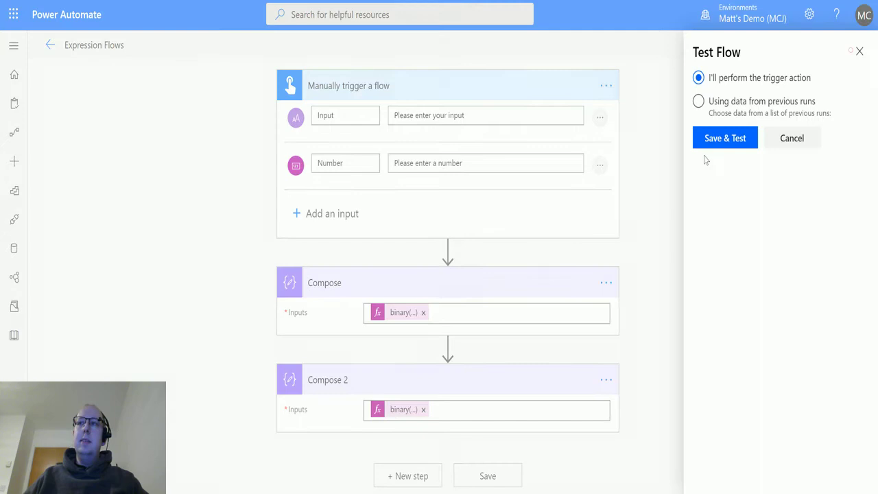
left_click(725, 140)
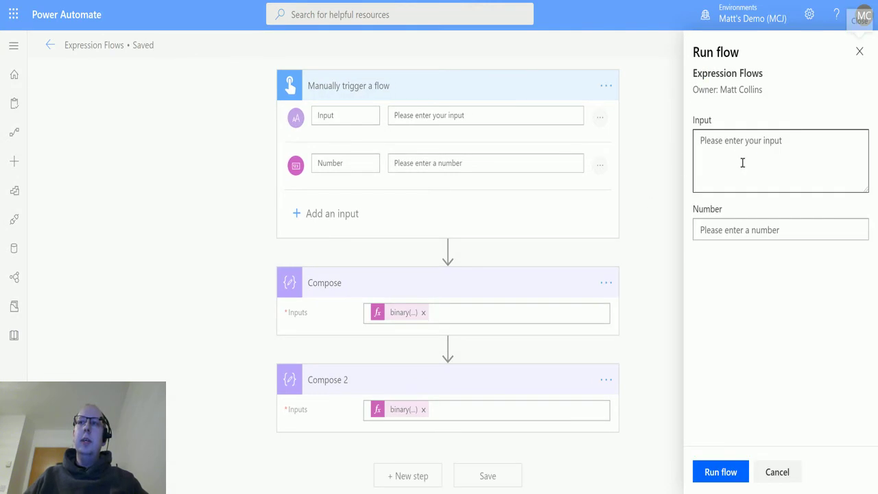
Run the flow with "hello" as the Input and 5 as the Number, and open the run results
type("hello")
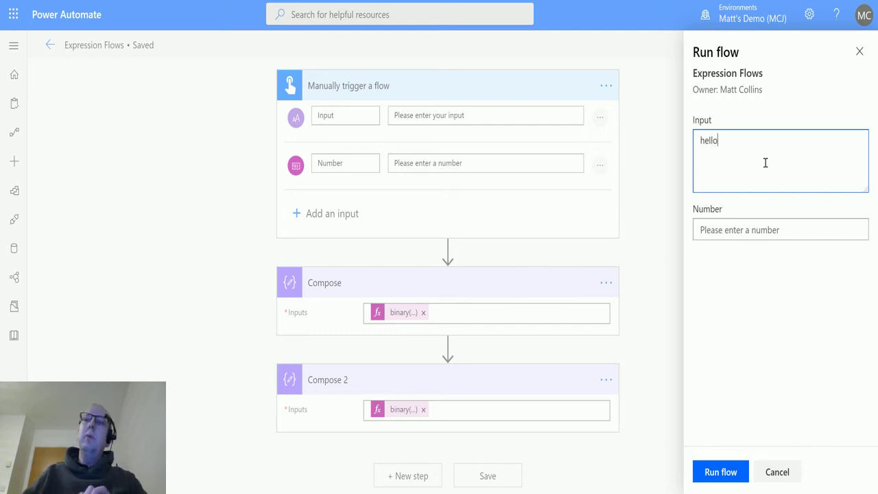
left_click(776, 230)
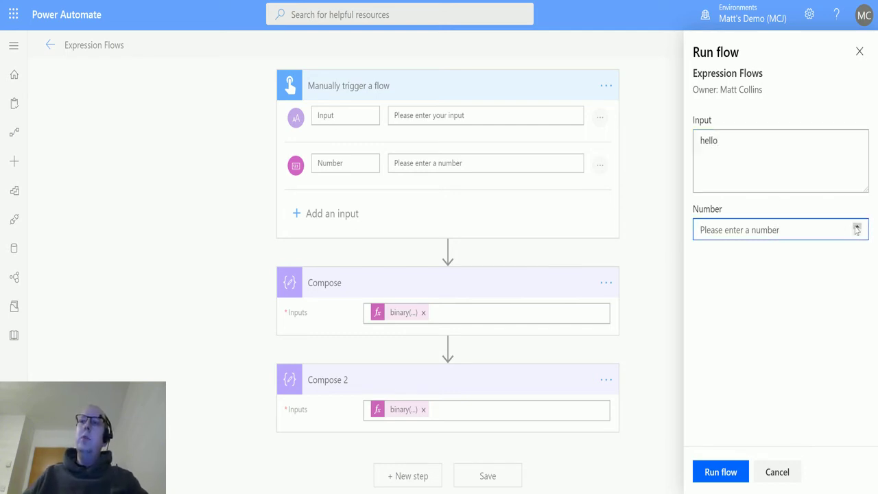
left_click(857, 227)
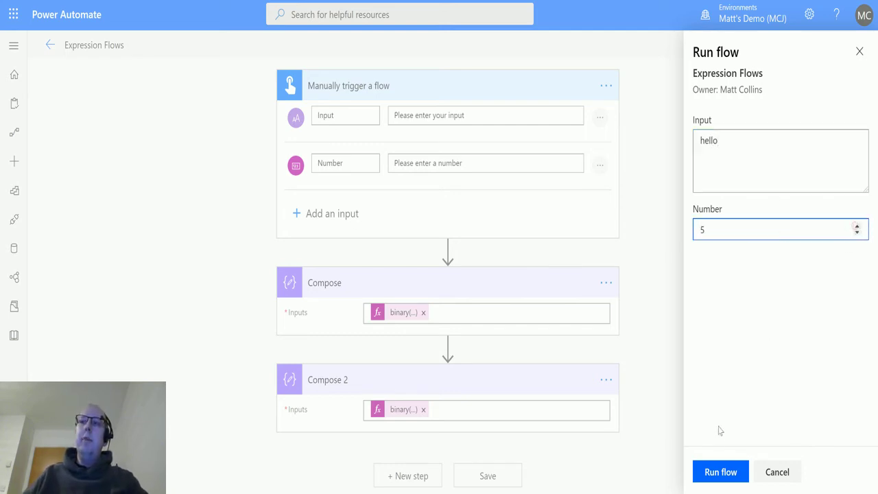
left_click(721, 474)
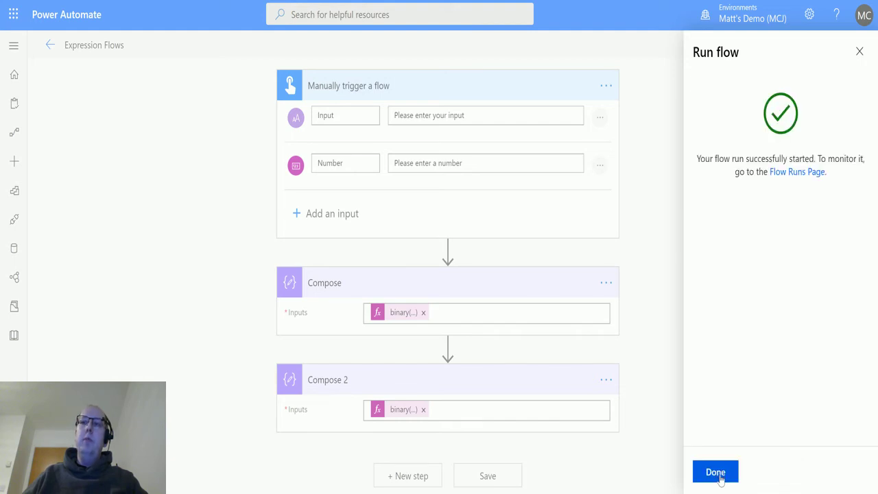
left_click(718, 472)
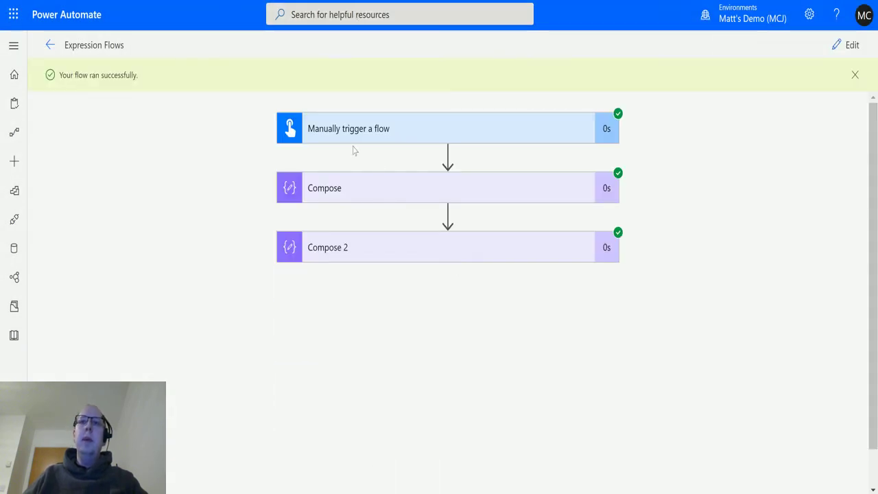
Expand the trigger in the run results and check its Input and Number outputs
left_click(401, 129)
scroll(291, 205, "down", 1)
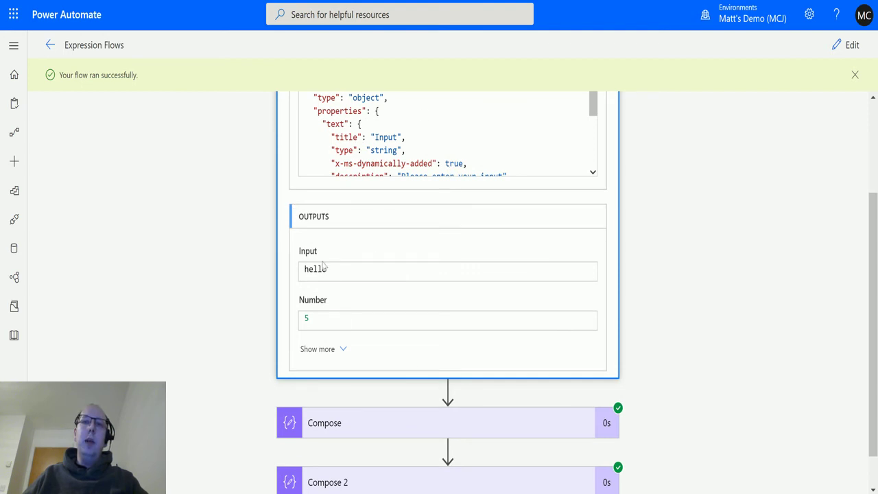
scroll(637, 185, "down", 1)
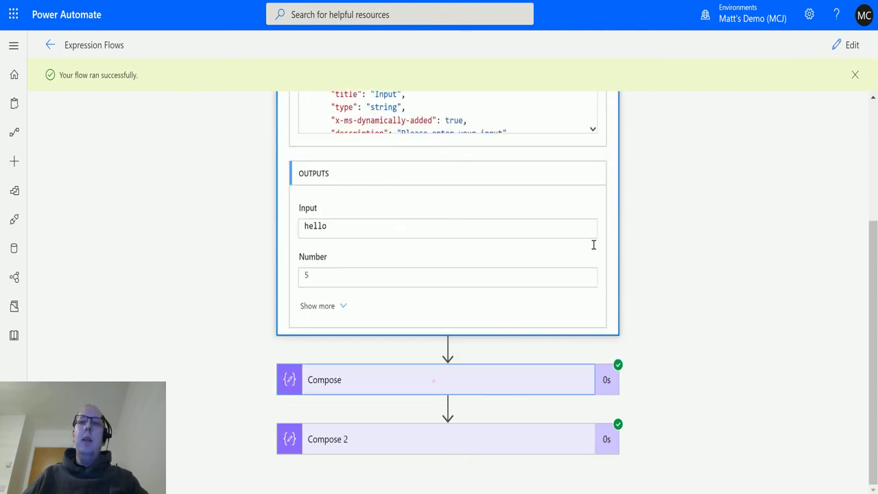
Examine the binary content in the inputs and outputs of the Compose actions in the run results
left_click(433, 381)
scroll(509, 321, "down", 4)
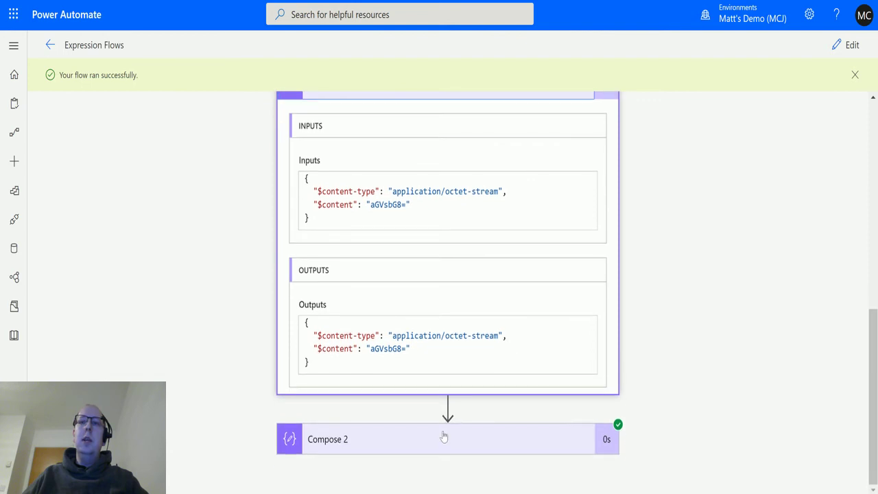
scroll(619, 232, "down", 2)
scroll(635, 226, "up", 3)
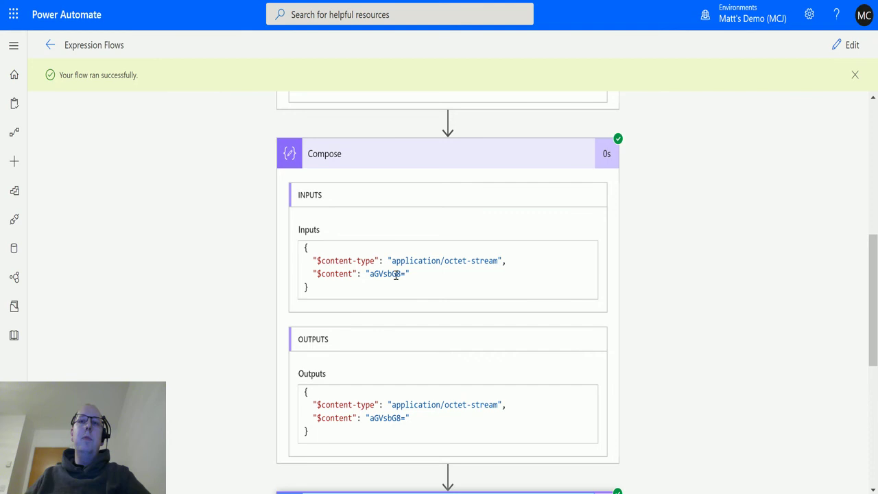
scroll(467, 263, "down", 5)
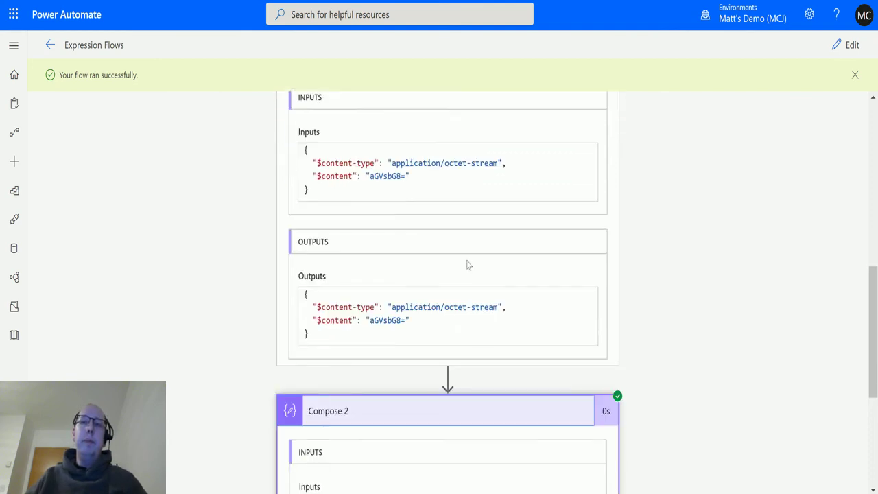